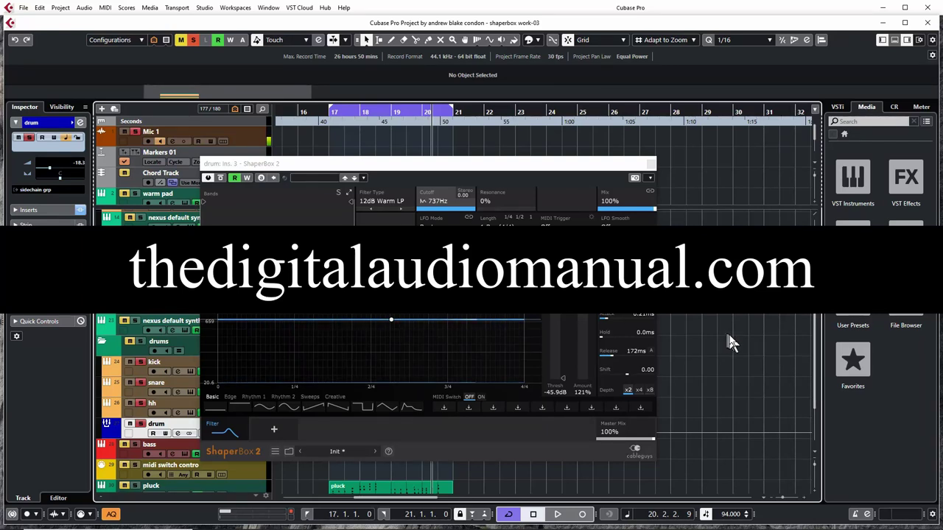
Step: Nudge the ShaperBox 2 window right and A/B the envelope's Add and Multiply modes, ending on Multiply at 121%
{"action": "left_click_drag", "start_coordinate": [416, 164], "coordinate": [444, 157]}
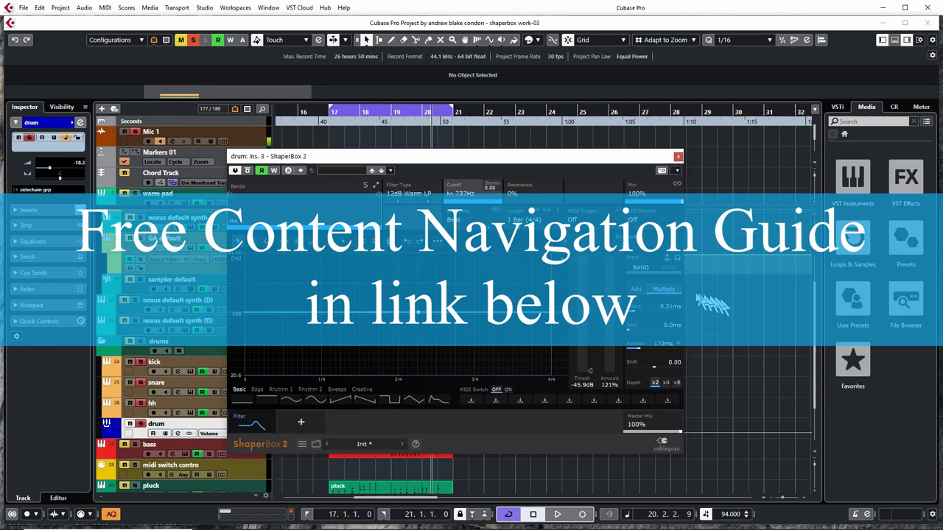
{"action": "left_click", "coordinate": [635, 292]}
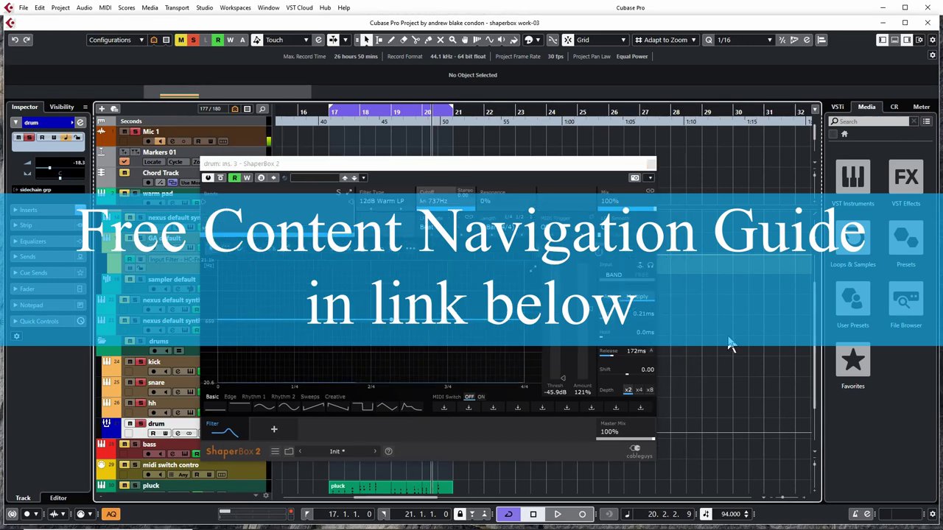
{"action": "left_click_drag", "start_coordinate": [417, 164], "coordinate": [444, 157]}
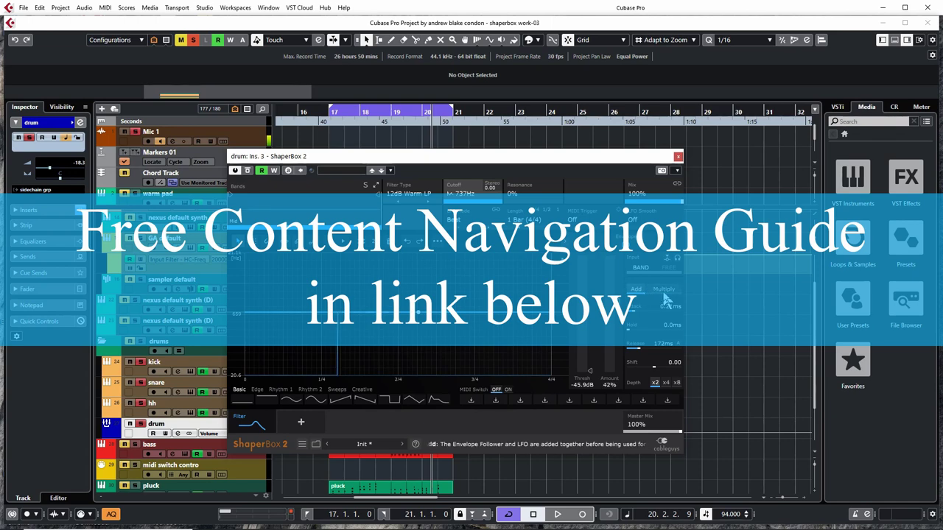
{"action": "left_click", "coordinate": [661, 291]}
{"action": "left_click", "coordinate": [635, 292]}
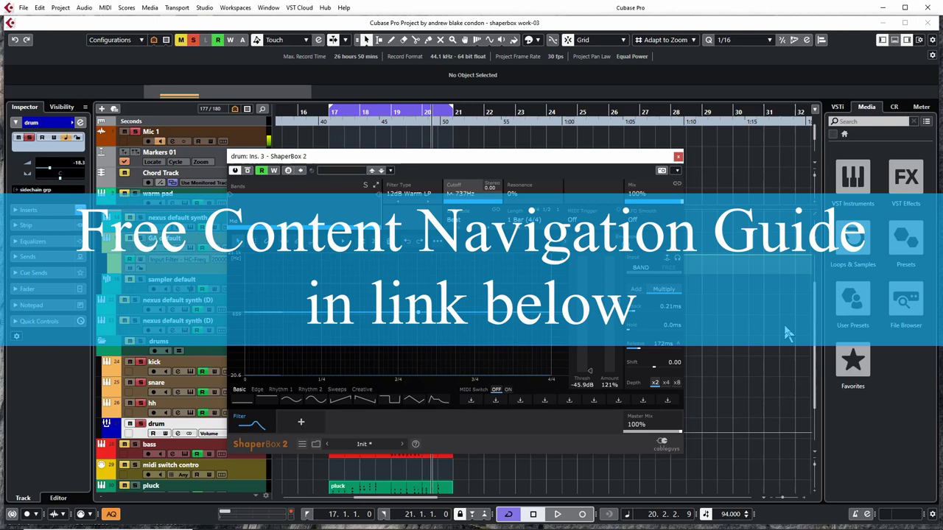
{"action": "left_click", "coordinate": [635, 293]}
{"action": "left_click", "coordinate": [641, 295]}
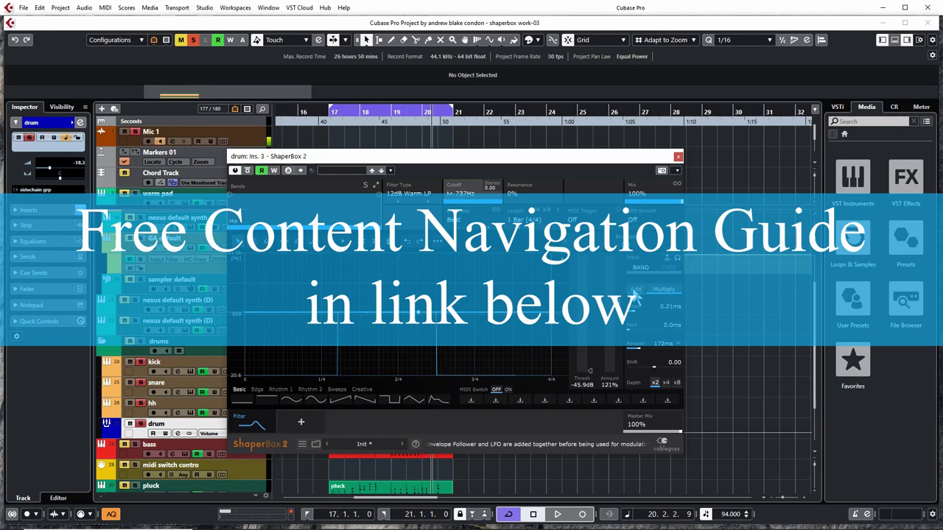
{"action": "left_click", "coordinate": [637, 295]}
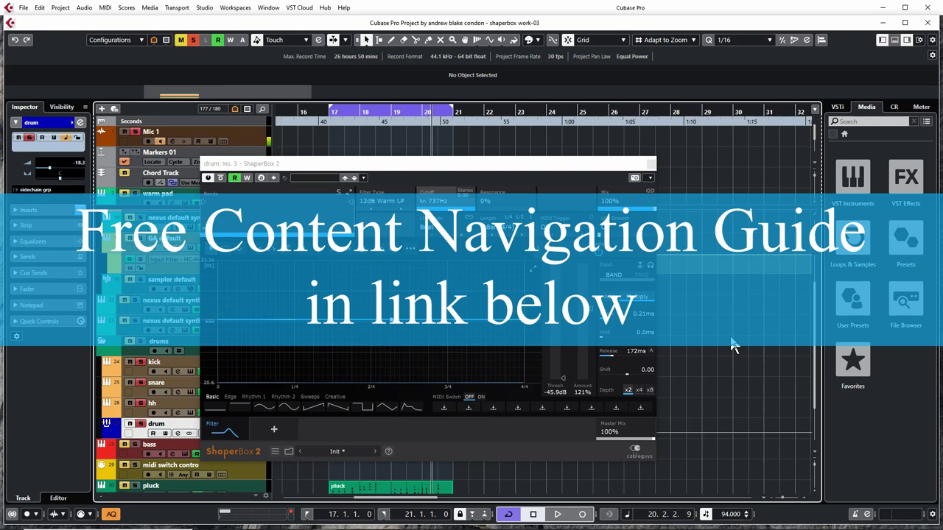
{"action": "left_click_drag", "start_coordinate": [418, 163], "coordinate": [444, 158]}
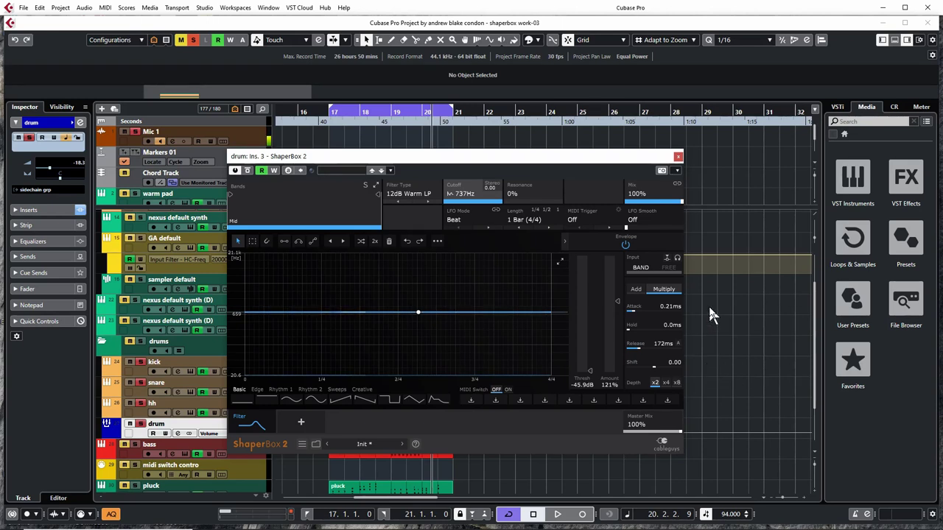
Step: Set the envelope to Add mode at 42% Amount, start playback, and lower the filter cutoff
{"action": "left_click", "coordinate": [661, 291]}
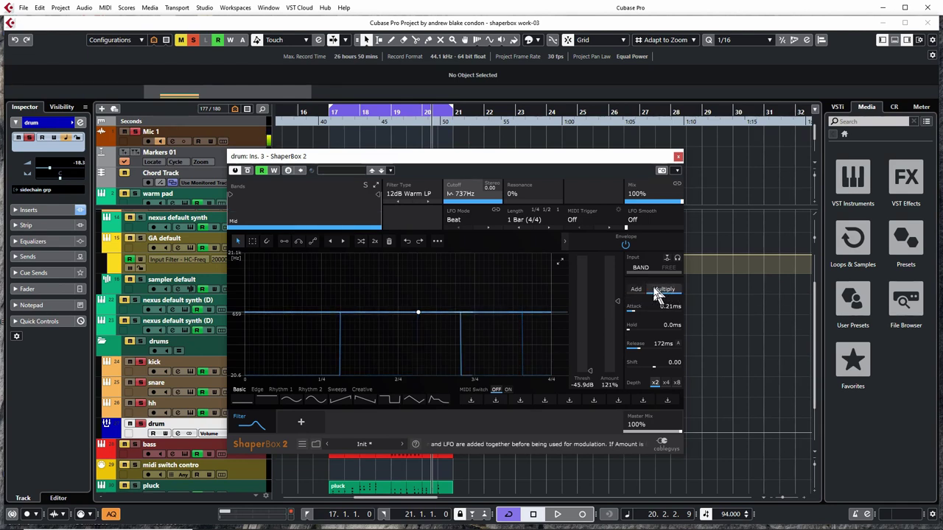
{"action": "left_click", "coordinate": [638, 291]}
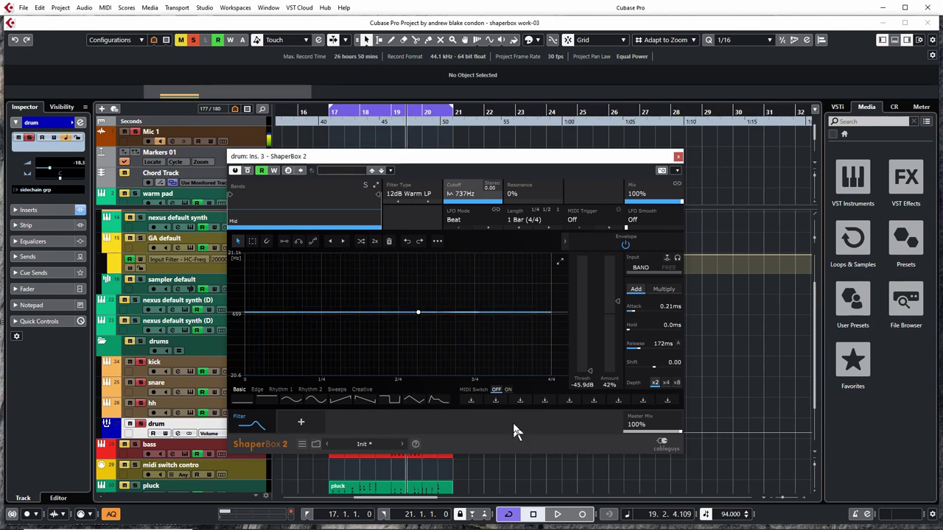
{"action": "key", "text": "space"}
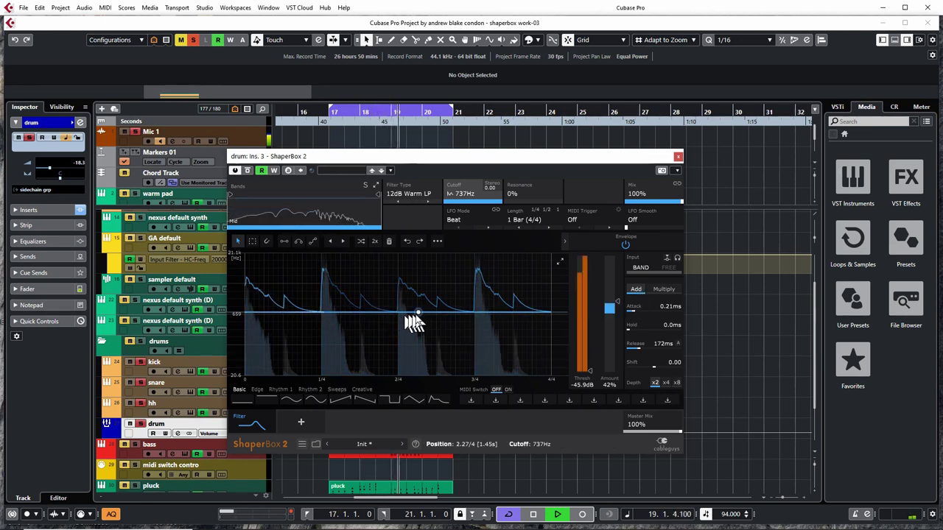
{"action": "left_click_drag", "start_coordinate": [417, 314], "coordinate": [391, 313]}
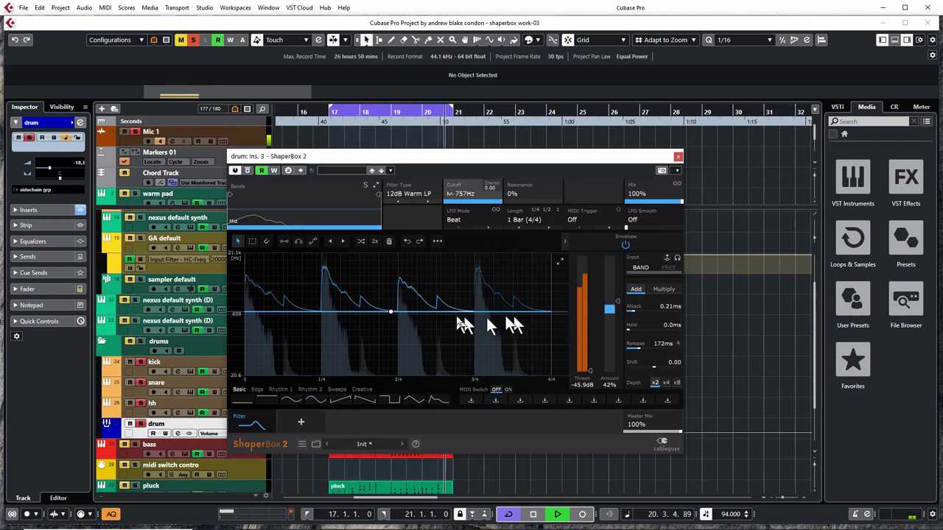
Step: Sweep the filter cutoff between about 115Hz and 607Hz during playback, settling the base at 303Hz
{"action": "mouse_move", "coordinate": [391, 319]}
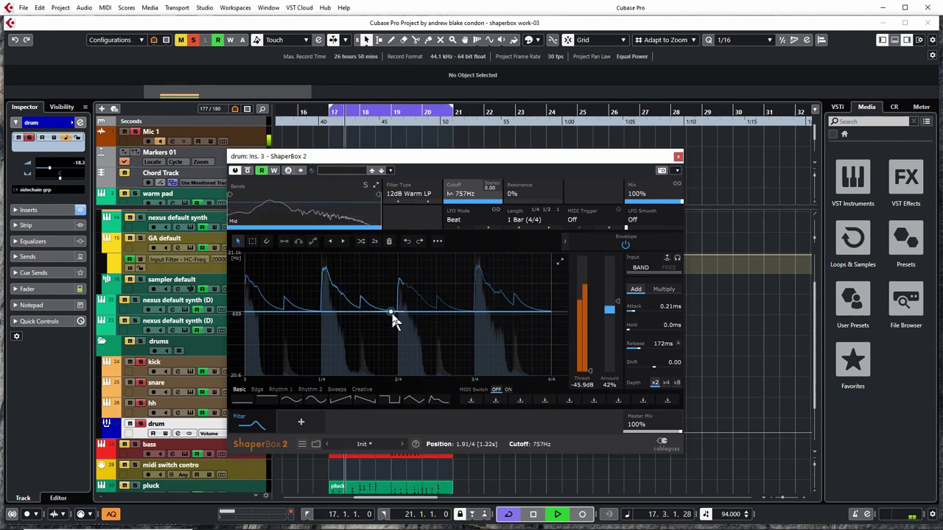
{"action": "left_click_drag", "start_coordinate": [392, 313], "coordinate": [388, 334]}
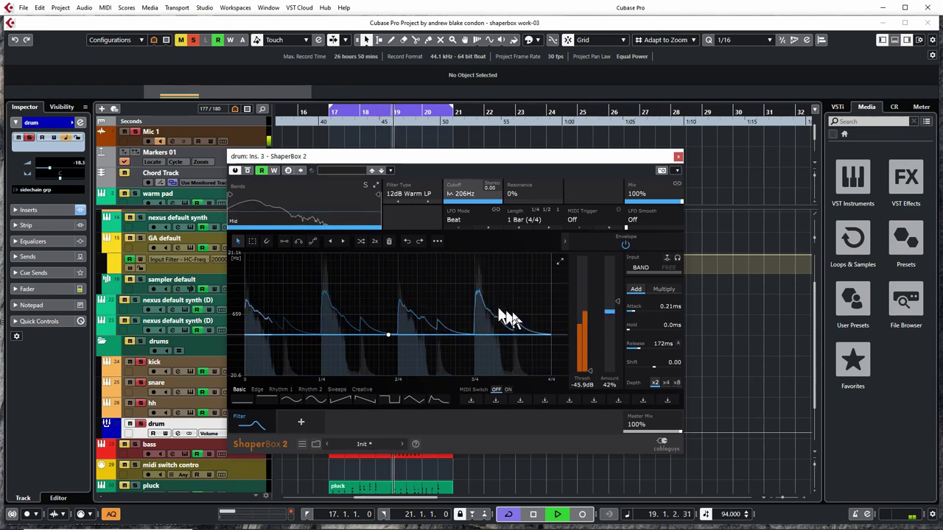
{"action": "left_click_drag", "start_coordinate": [388, 335], "coordinate": [386, 358]}
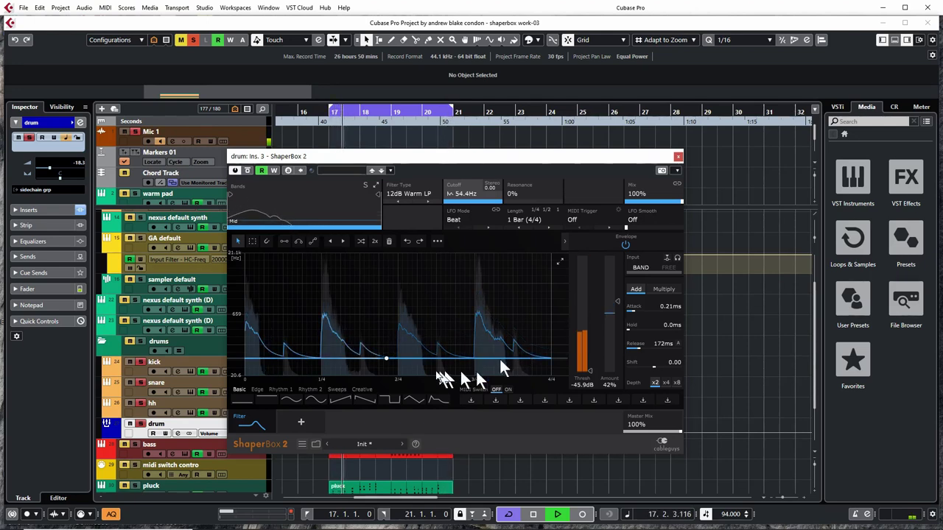
{"action": "left_click_drag", "start_coordinate": [386, 359], "coordinate": [384, 292]}
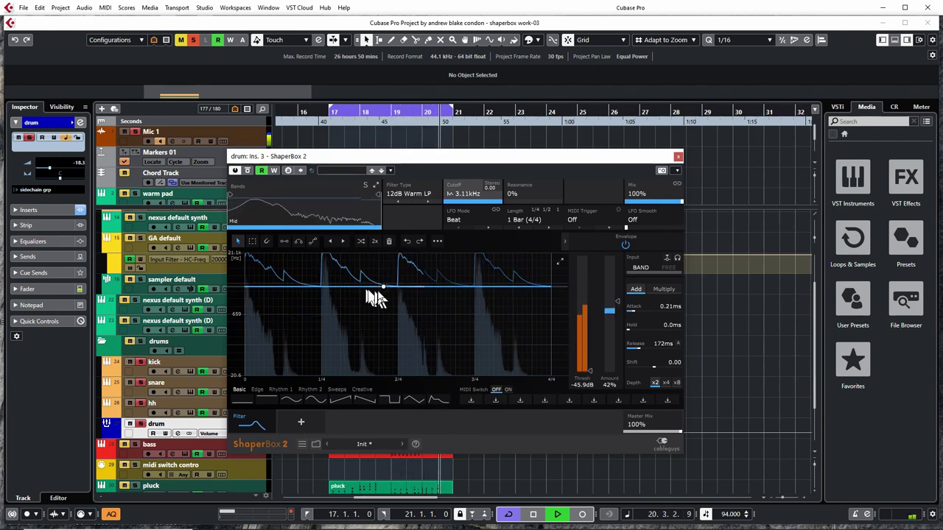
{"action": "left_click_drag", "start_coordinate": [383, 286], "coordinate": [381, 315]}
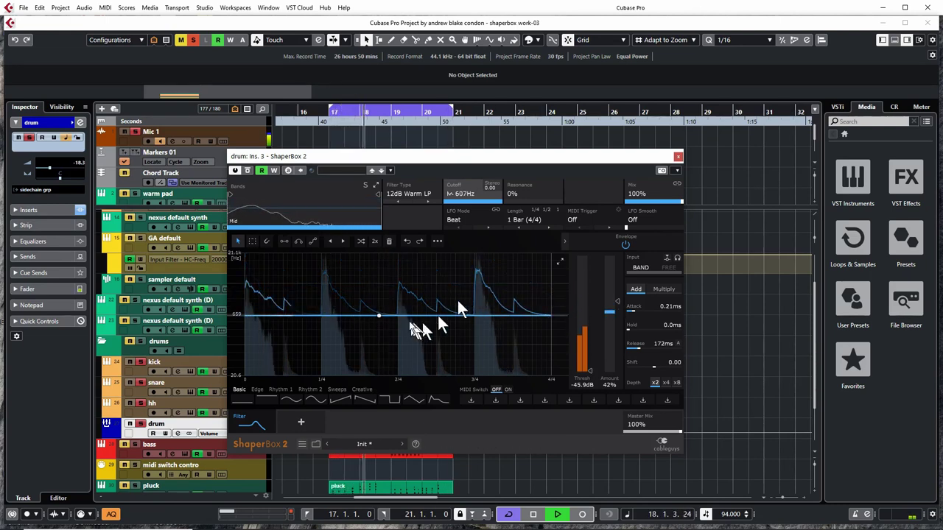
{"action": "mouse_move", "coordinate": [382, 322]}
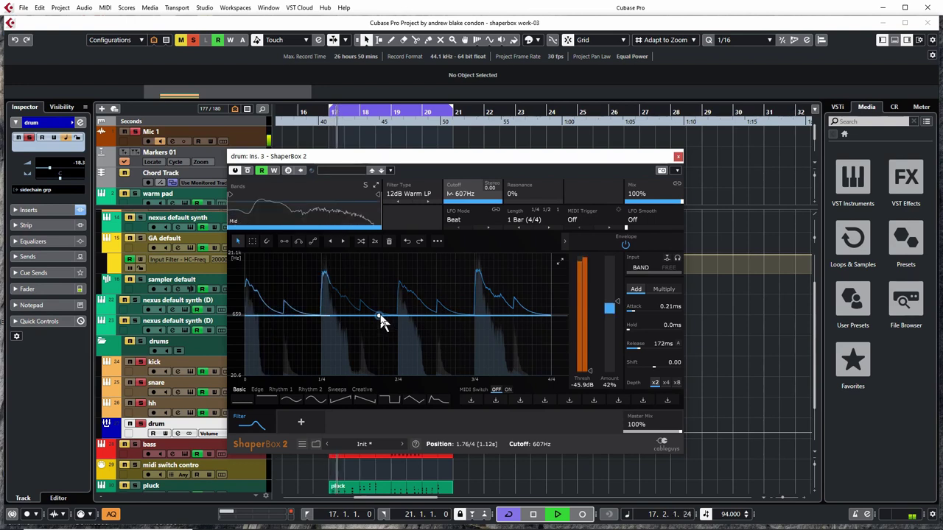
{"action": "left_click_drag", "start_coordinate": [380, 318], "coordinate": [364, 344]}
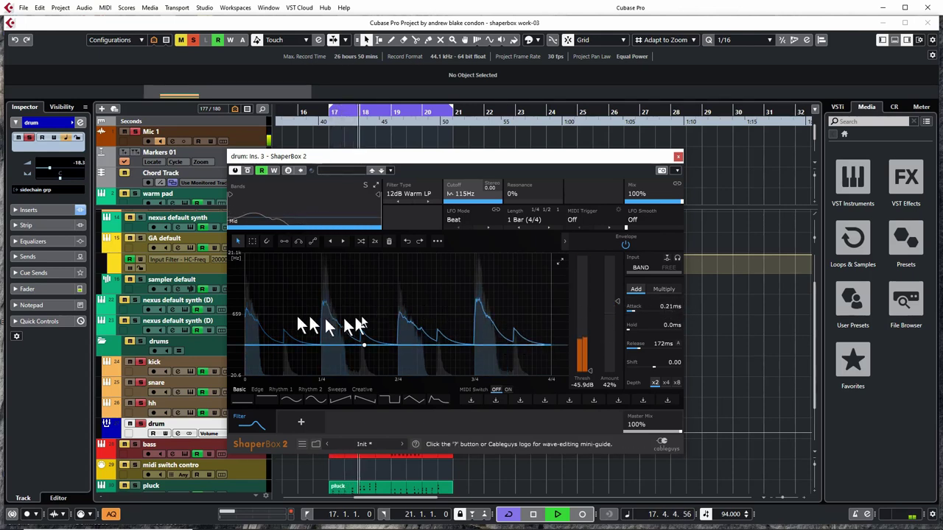
{"action": "left_click_drag", "start_coordinate": [364, 345], "coordinate": [353, 317]}
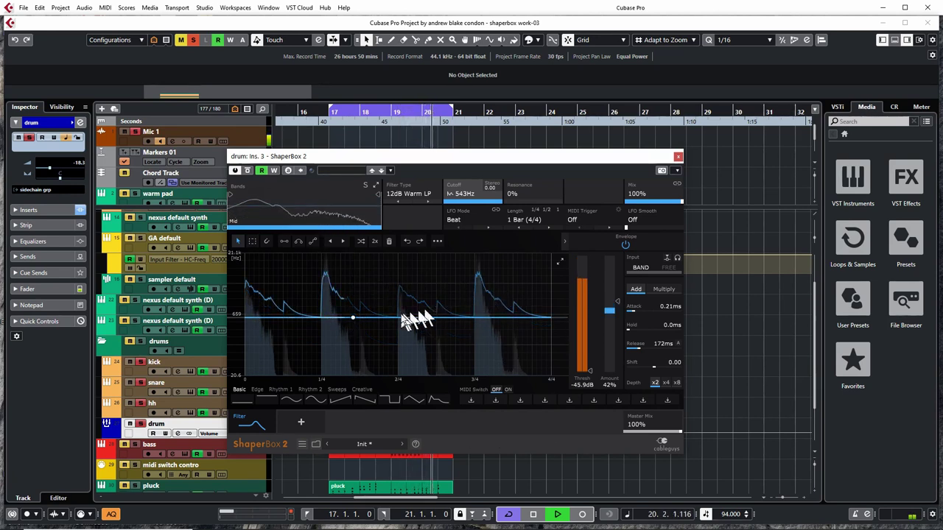
{"action": "left_click_drag", "start_coordinate": [352, 318], "coordinate": [349, 329]}
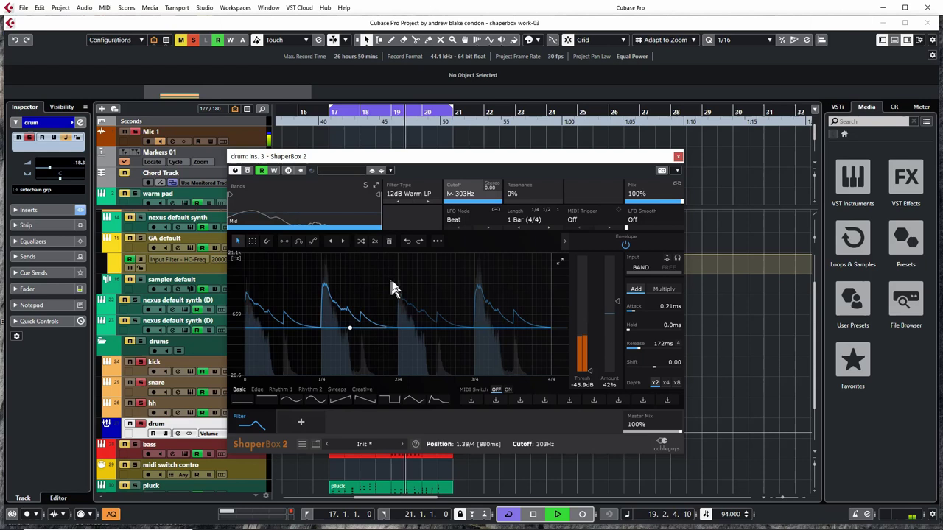
Step: Switch the envelope to Multiply mode and sweep the flat cutoff line, leaving it at 659 Hz
{"action": "left_click", "coordinate": [665, 290]}
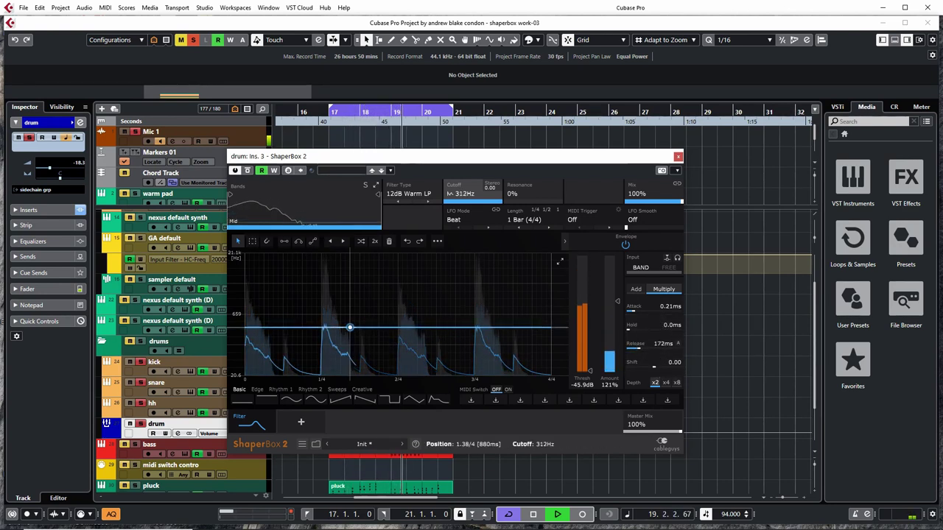
{"action": "left_click_drag", "start_coordinate": [349, 328], "coordinate": [354, 256]}
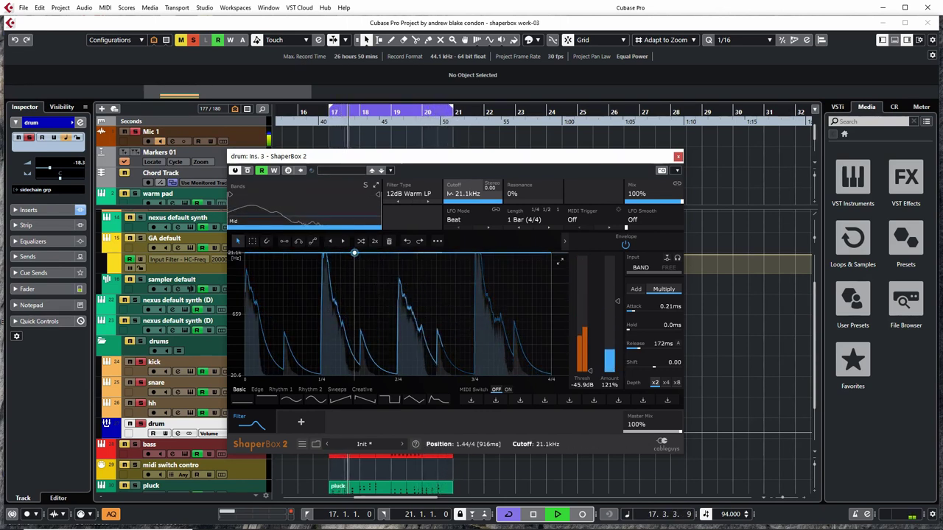
{"action": "left_click_drag", "start_coordinate": [353, 253], "coordinate": [349, 311]}
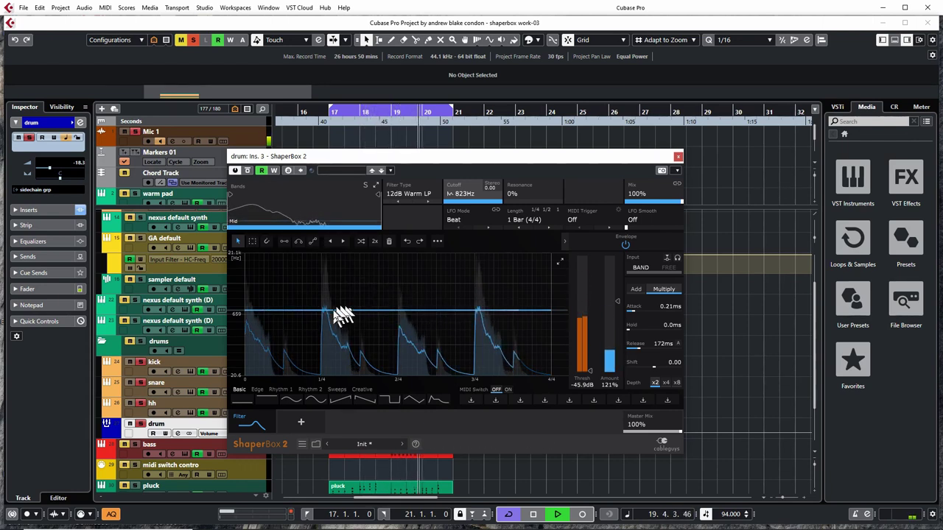
{"action": "left_click_drag", "start_coordinate": [349, 311], "coordinate": [348, 332]}
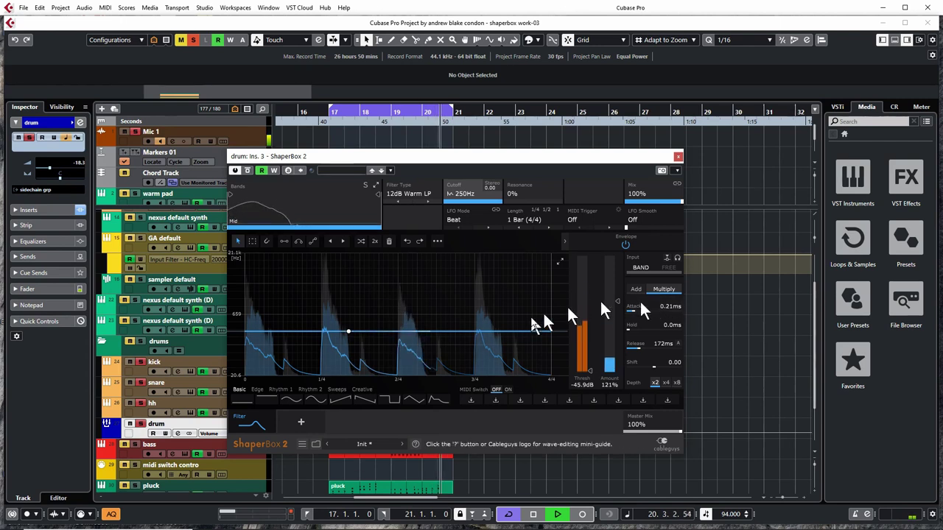
{"action": "mouse_move", "coordinate": [348, 333]}
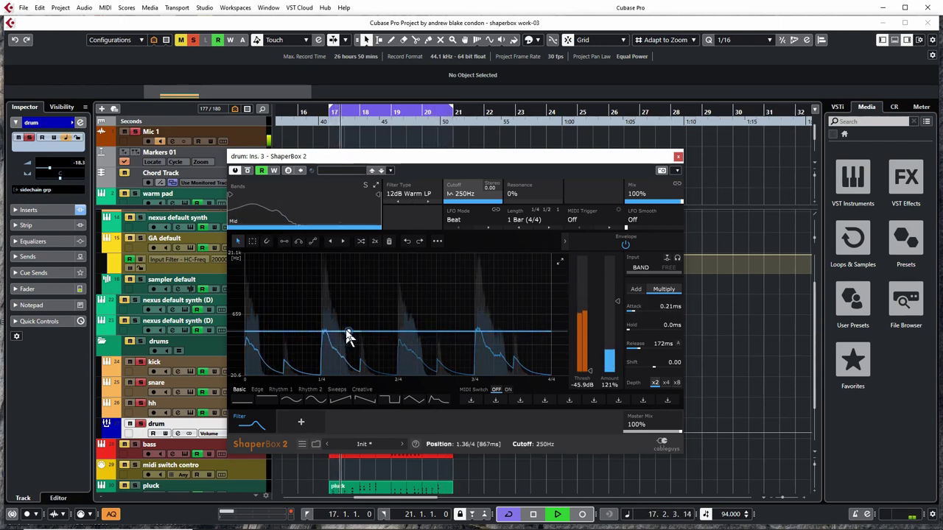
{"action": "left_click_drag", "start_coordinate": [348, 333], "coordinate": [335, 313]}
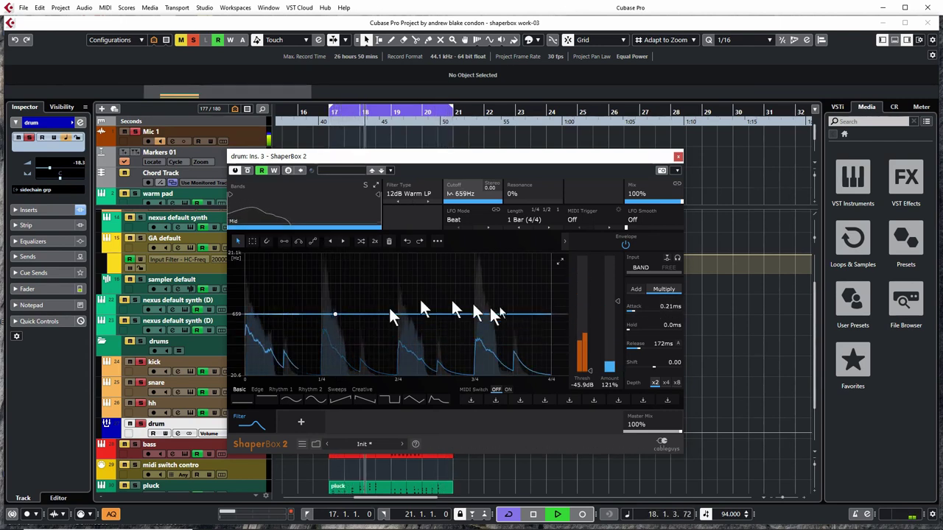
Step: Try Add mode with the cutoff lowered to about 280 Hz, then return to Multiply with the cutoff at 607 Hz
{"action": "left_click", "coordinate": [636, 289]}
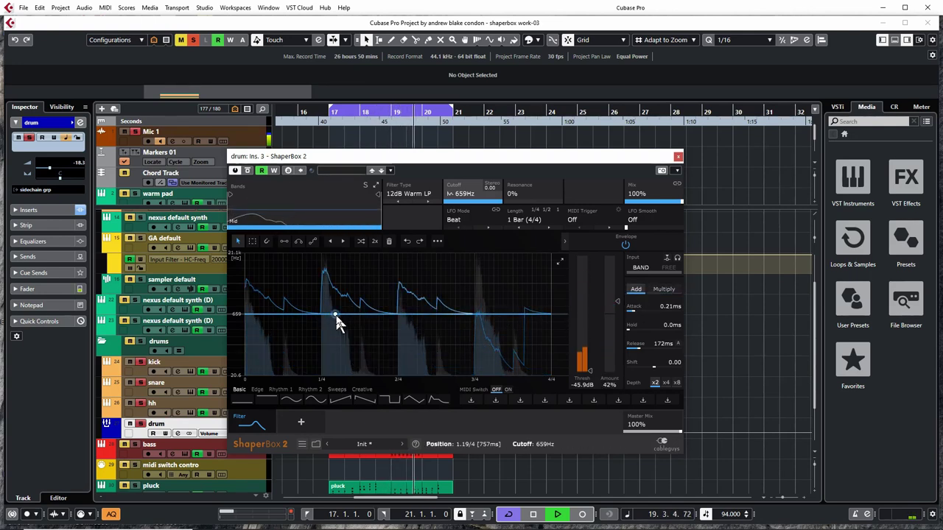
{"action": "left_click_drag", "start_coordinate": [334, 313], "coordinate": [316, 329]}
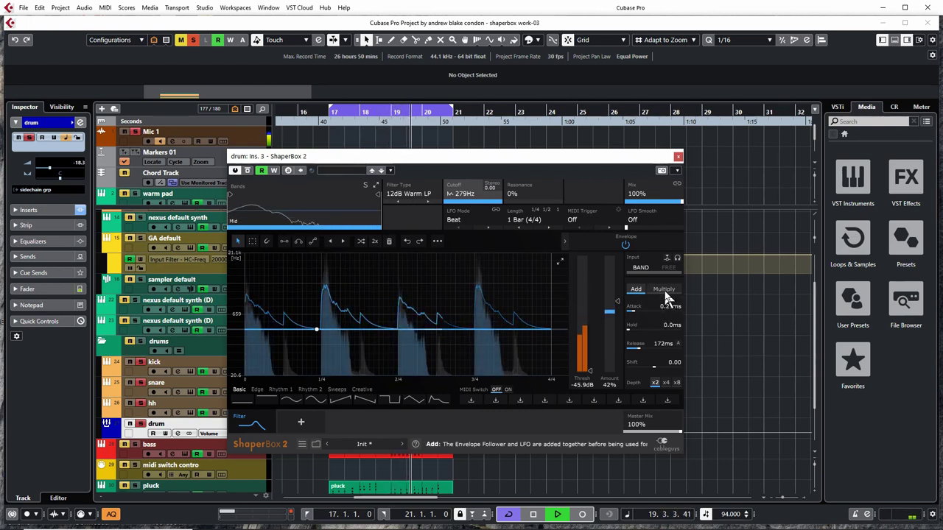
{"action": "left_click", "coordinate": [664, 290]}
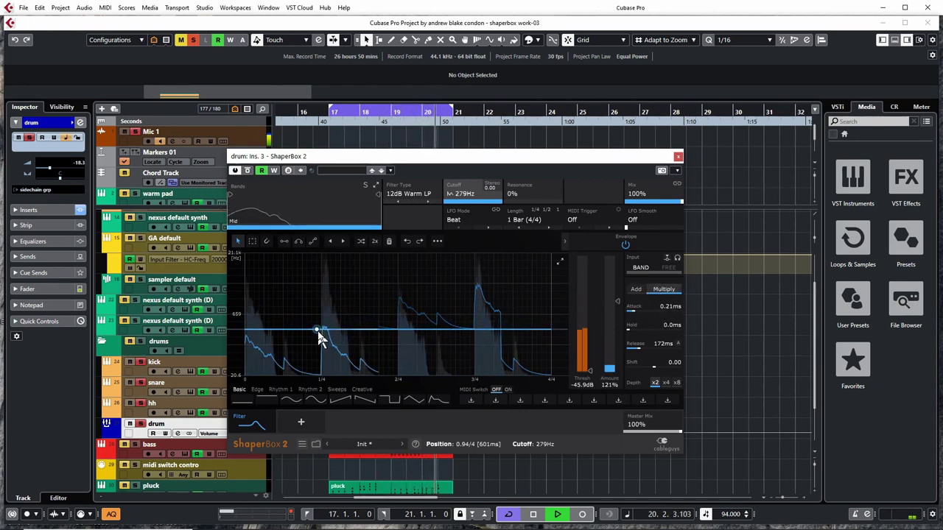
{"action": "left_click_drag", "start_coordinate": [316, 328], "coordinate": [469, 315]}
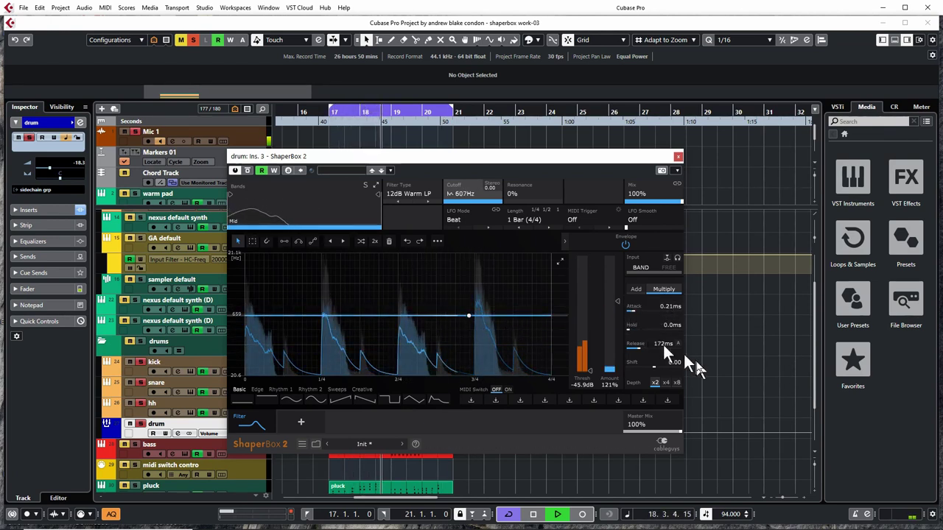
{"action": "left_click", "coordinate": [732, 359]}
{"action": "key", "text": "space"}
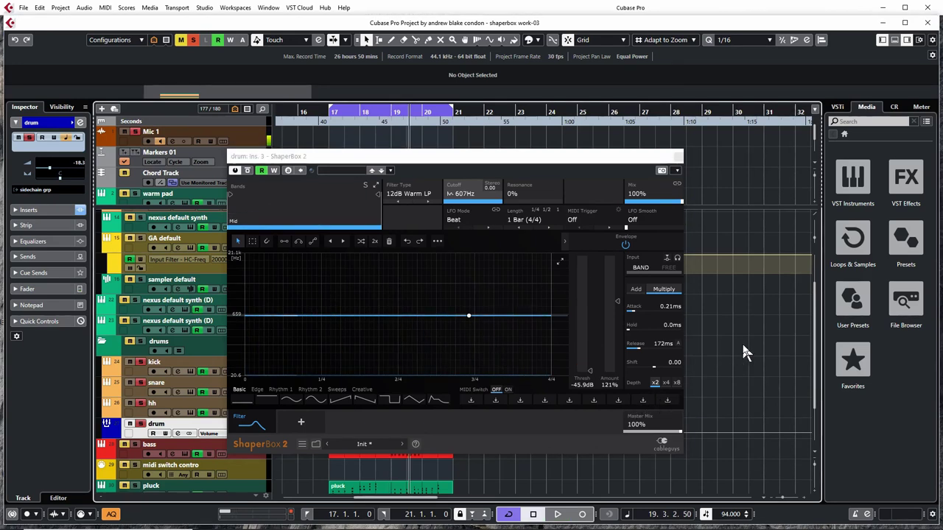
{"action": "key", "text": "space"}
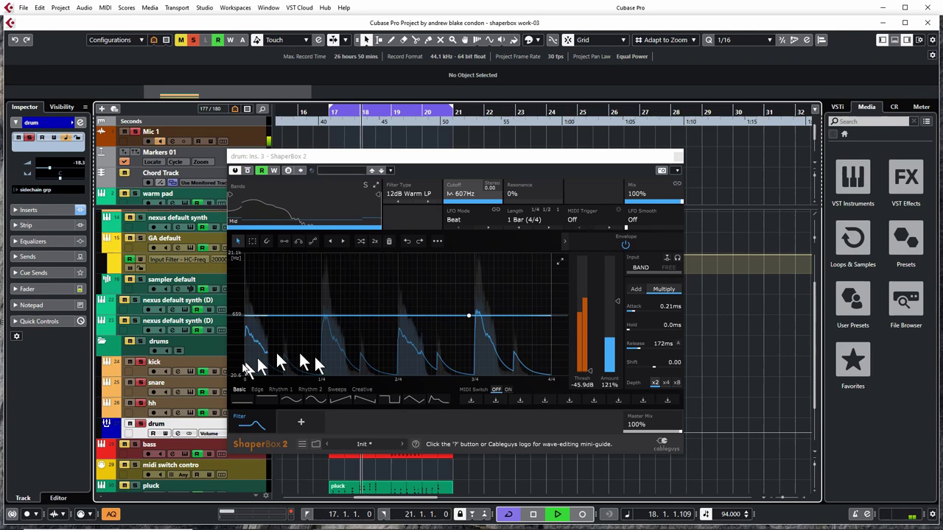
Step: Open the drum channel's Channel Settings and push the ShaperBox cutoff line up to 21.1 kHz
{"action": "left_click", "coordinate": [177, 433]}
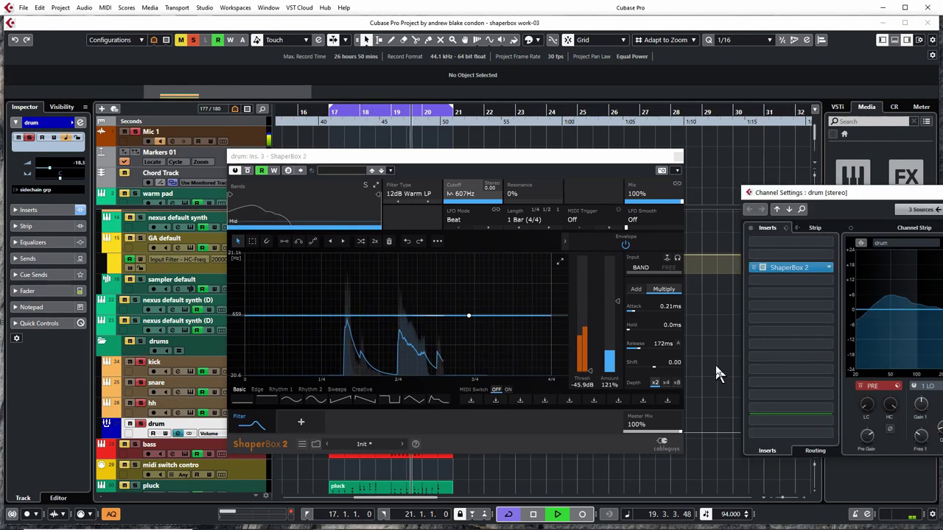
{"action": "mouse_move", "coordinate": [865, 436]}
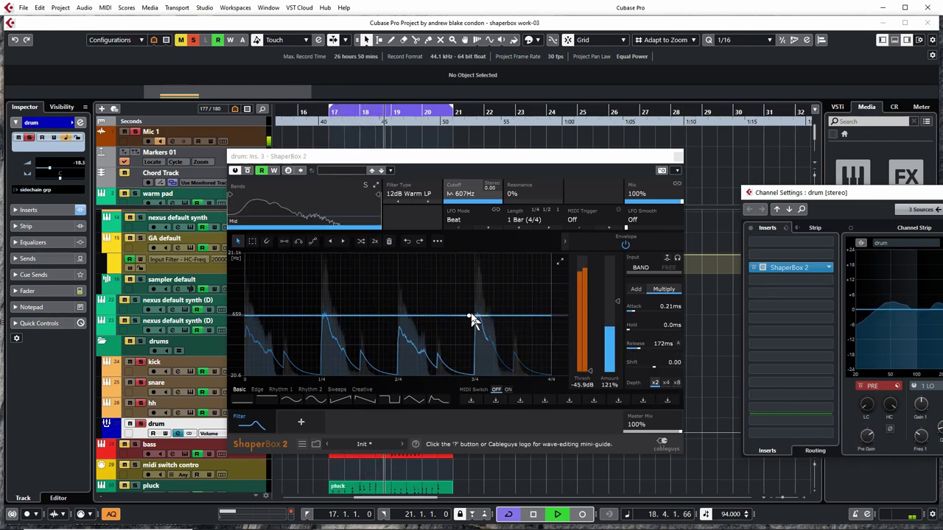
{"action": "left_click_drag", "start_coordinate": [469, 318], "coordinate": [464, 258]}
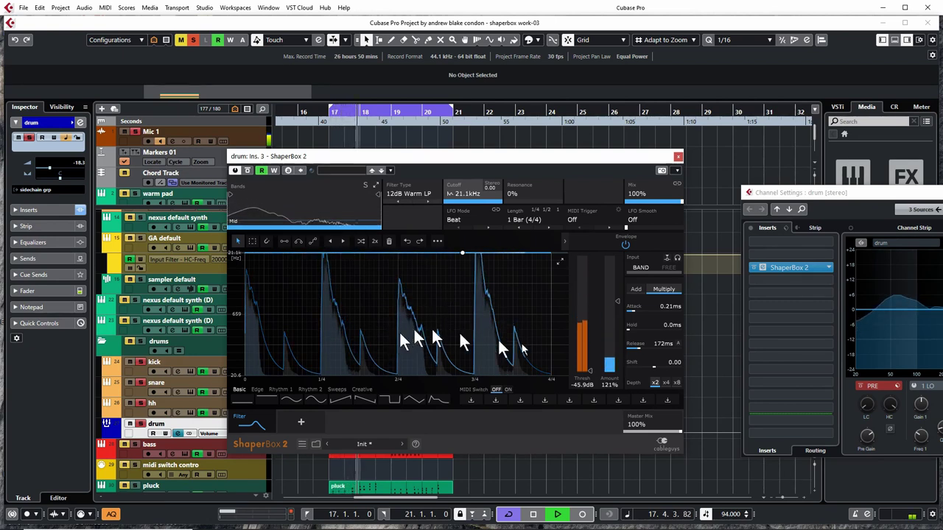
Step: Fine-tune the drum channel's Pre Gain, then lower the cutoff line to about 330 Hz
{"action": "left_click_drag", "start_coordinate": [867, 440], "coordinate": [863, 449]}
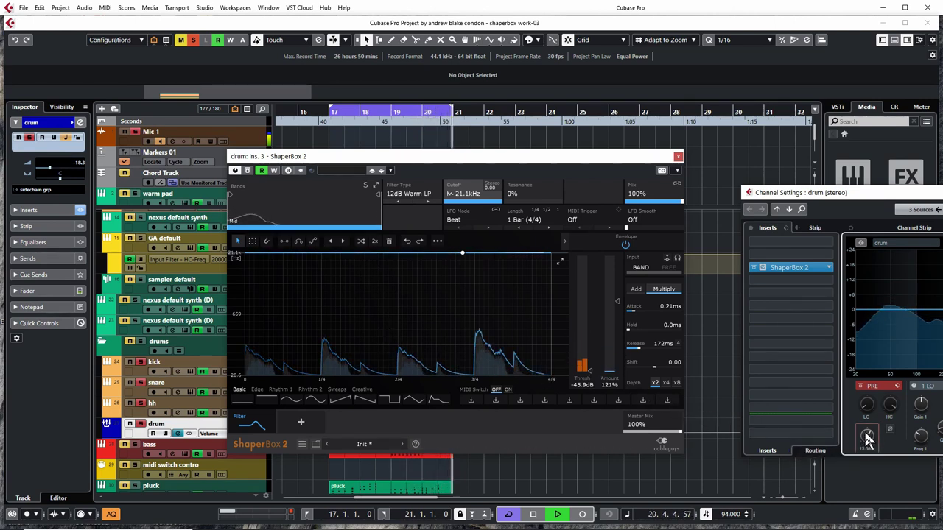
{"action": "left_click_drag", "start_coordinate": [867, 438], "coordinate": [866, 430]}
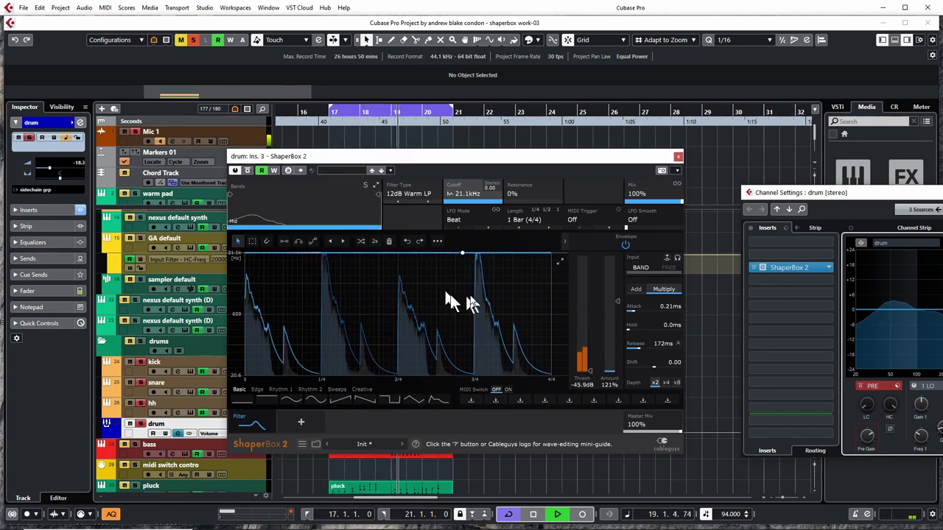
{"action": "left_click_drag", "start_coordinate": [462, 255], "coordinate": [444, 324]}
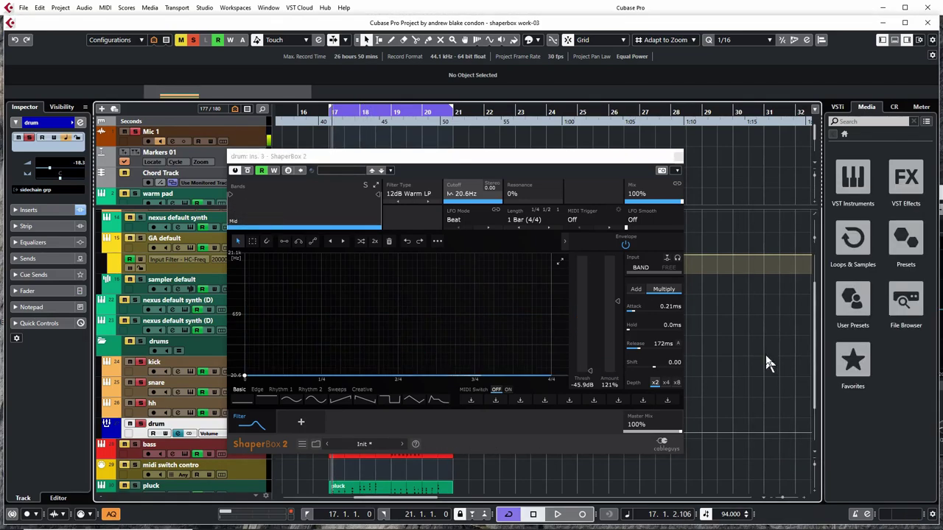
Step: Restart playback and sweep the flat cutoff line up to 15.1kHz, then back down to about 400 Hz
{"action": "key", "text": "space"}
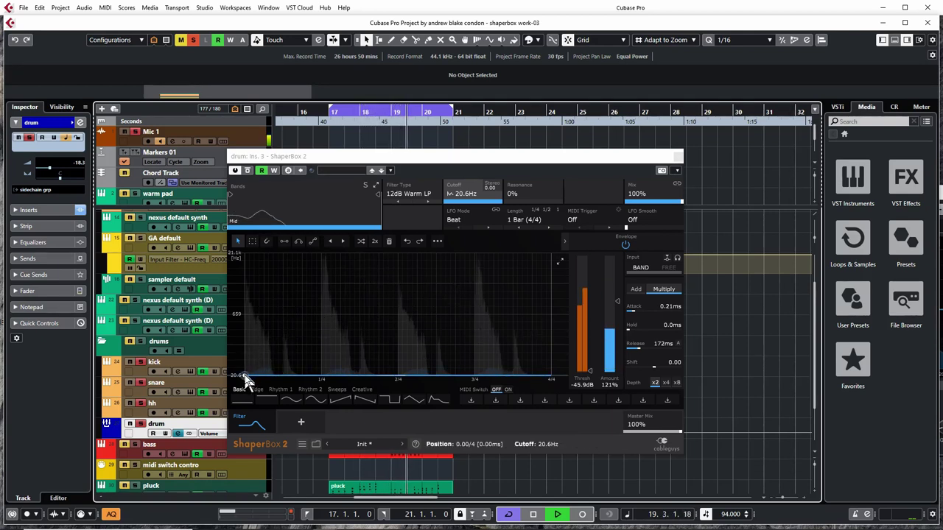
{"action": "left_click_drag", "start_coordinate": [246, 378], "coordinate": [244, 259]}
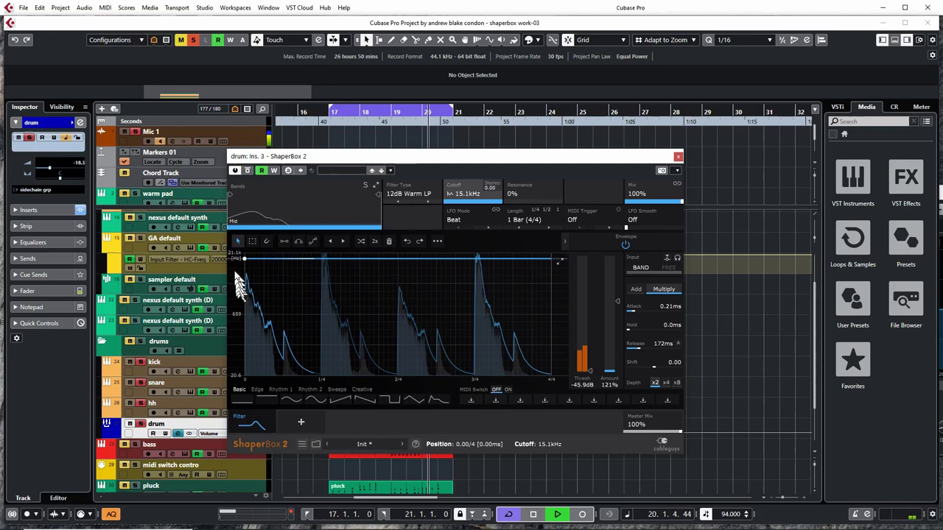
{"action": "left_click_drag", "start_coordinate": [244, 258], "coordinate": [244, 324]}
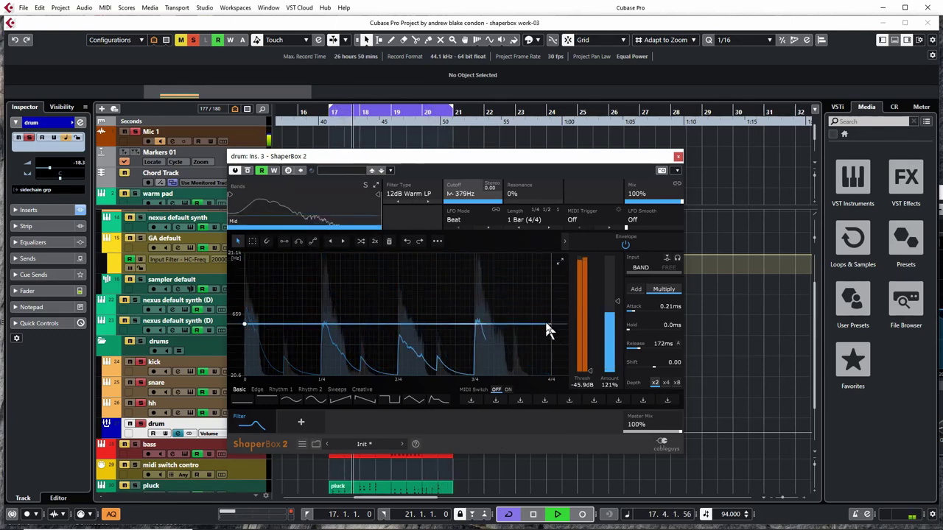
Step: Turn the cutoff line into a ramp by raising its end point to 21.1kHz and lowering its start point
{"action": "mouse_move", "coordinate": [547, 329]}
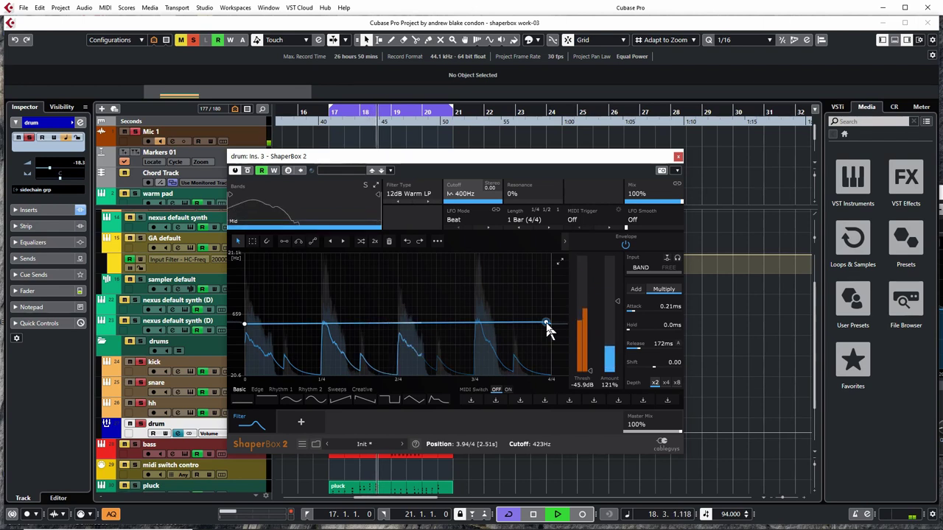
{"action": "left_click_drag", "start_coordinate": [546, 324], "coordinate": [551, 253]}
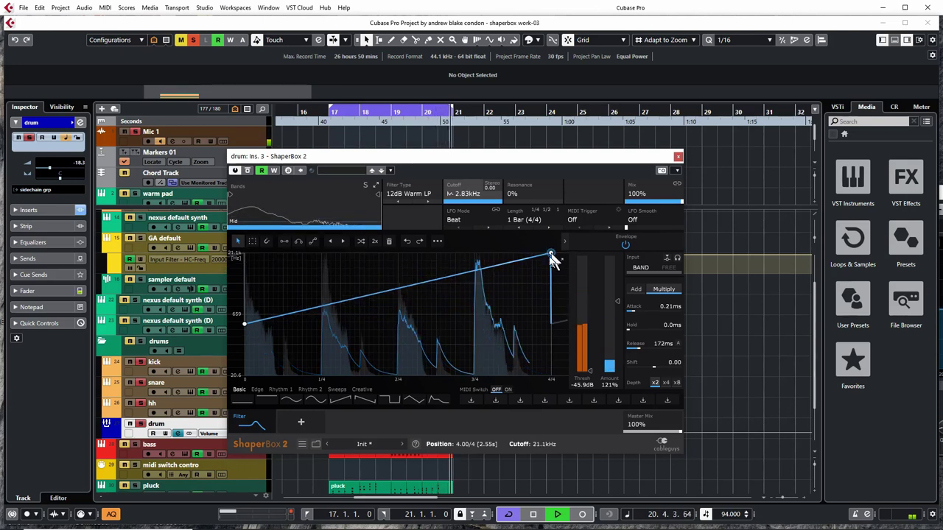
{"action": "left_click_drag", "start_coordinate": [244, 323], "coordinate": [244, 348]}
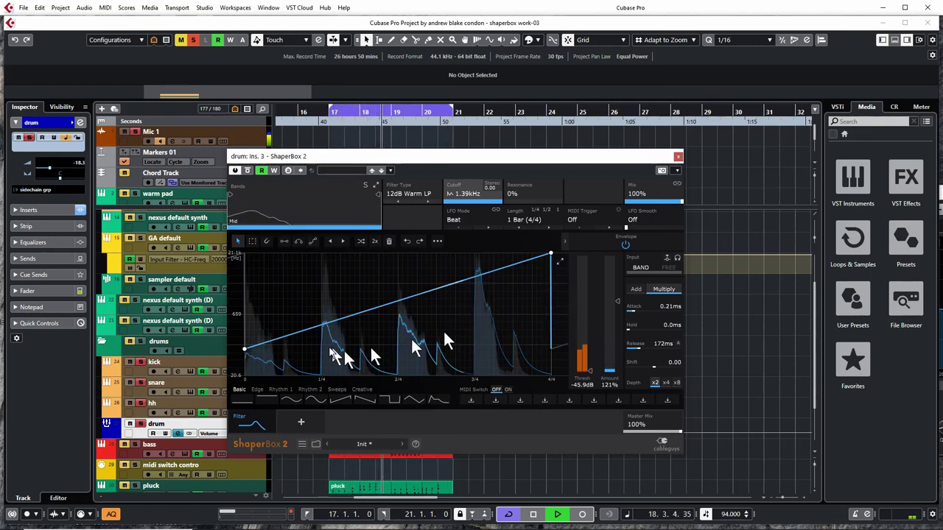
Step: Lower the ramp's start point slightly to 82.4Hz and stop playback
{"action": "left_click_drag", "start_coordinate": [244, 349], "coordinate": [244, 352]}
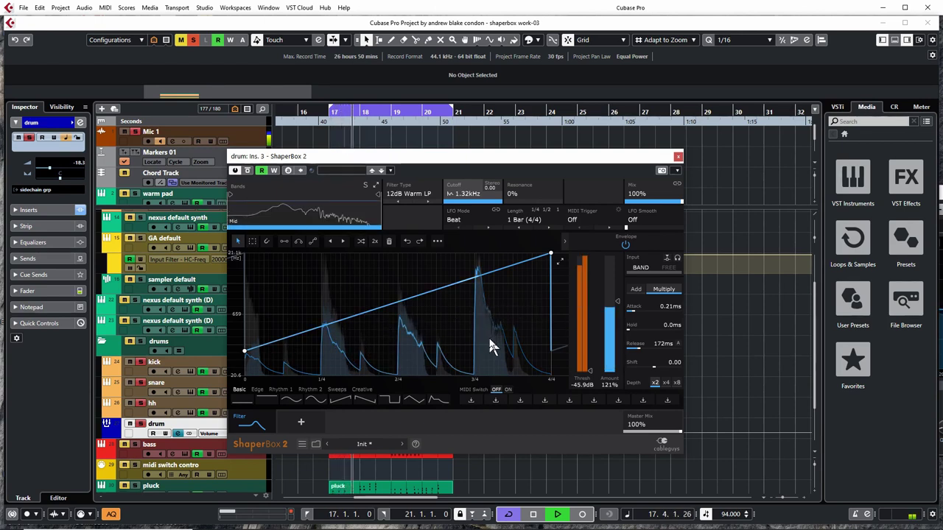
{"action": "key", "text": "space"}
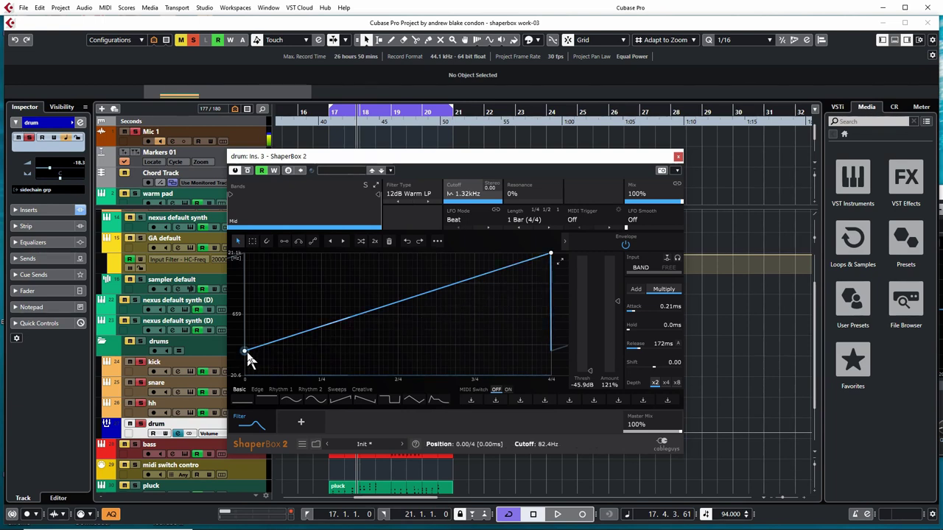
Step: Restart playback and move the ramp's start point down, to the top, then settle it around 295Hz
{"action": "left_click_drag", "start_coordinate": [244, 351], "coordinate": [245, 349]}
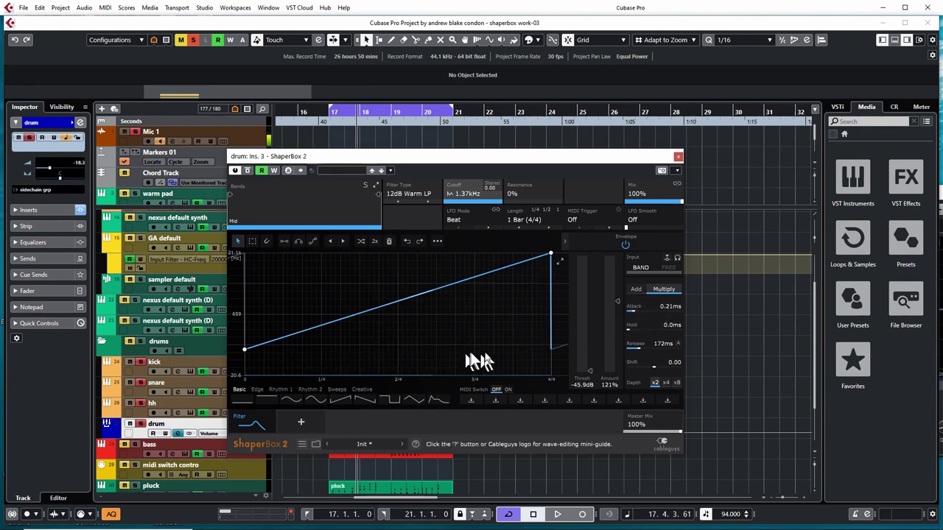
{"action": "key", "text": "space"}
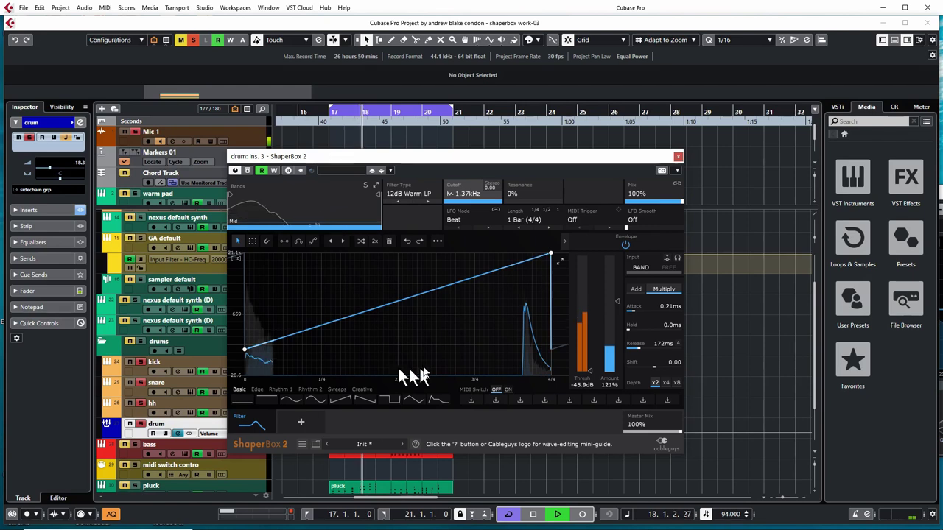
{"action": "left_click_drag", "start_coordinate": [244, 349], "coordinate": [244, 361]}
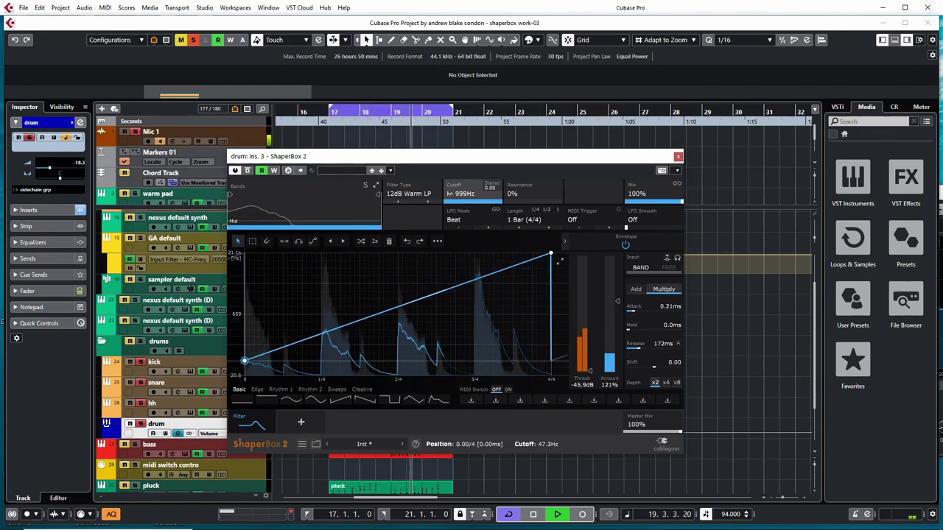
{"action": "left_click_drag", "start_coordinate": [244, 361], "coordinate": [245, 253]}
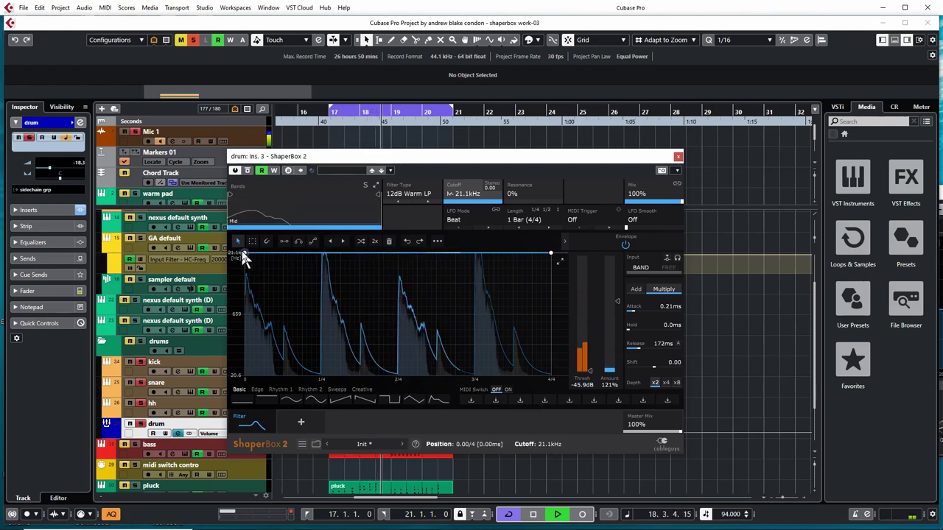
{"action": "left_click_drag", "start_coordinate": [244, 254], "coordinate": [244, 337]}
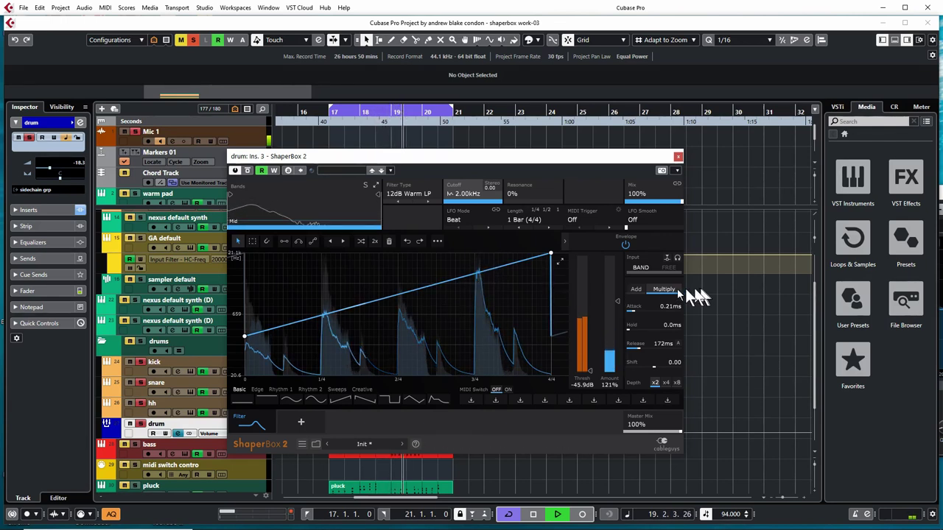
Step: Switch the ShaperBox envelope combine mode to Add, then back to Multiply, to compare them
{"action": "left_click", "coordinate": [637, 291]}
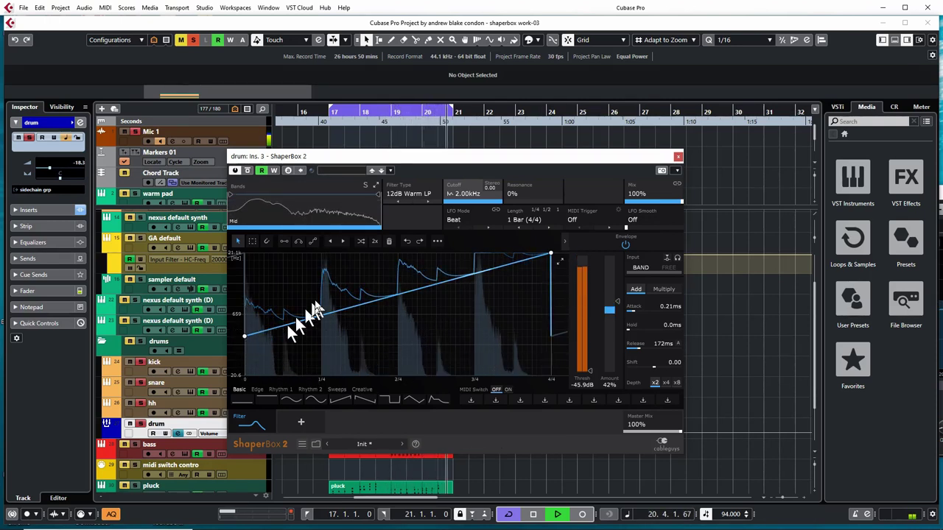
{"action": "left_click", "coordinate": [661, 289]}
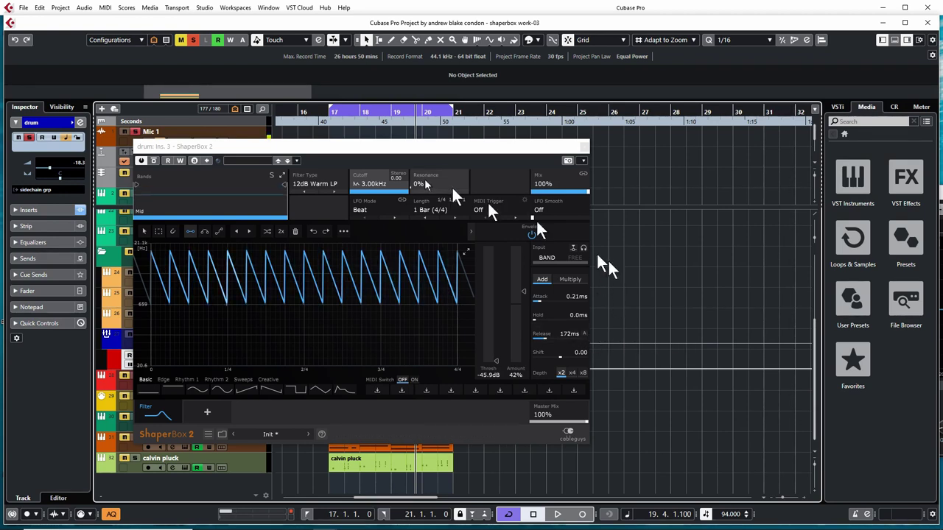
Step: During playback, toggle the envelope combine mode between Add and Multiply, ending on Multiply
{"action": "left_click_drag", "start_coordinate": [364, 148], "coordinate": [441, 173]}
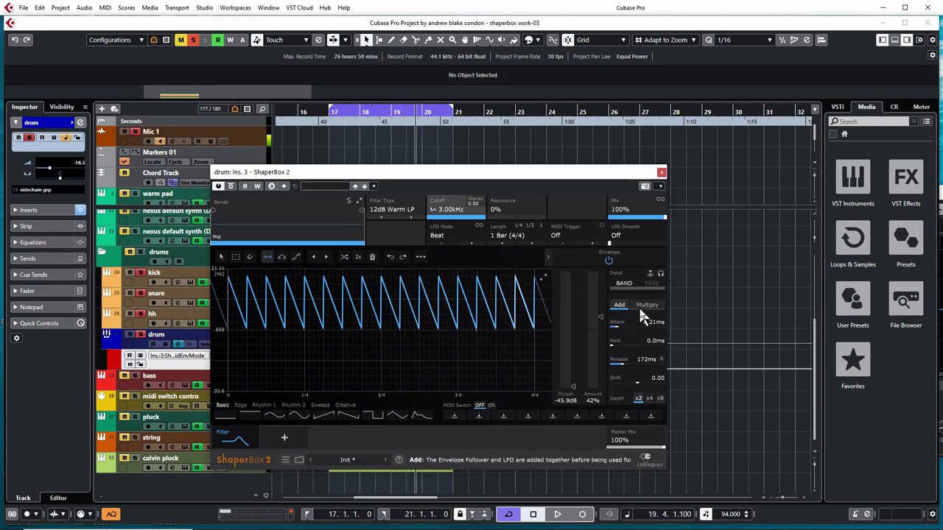
{"action": "key", "text": "space"}
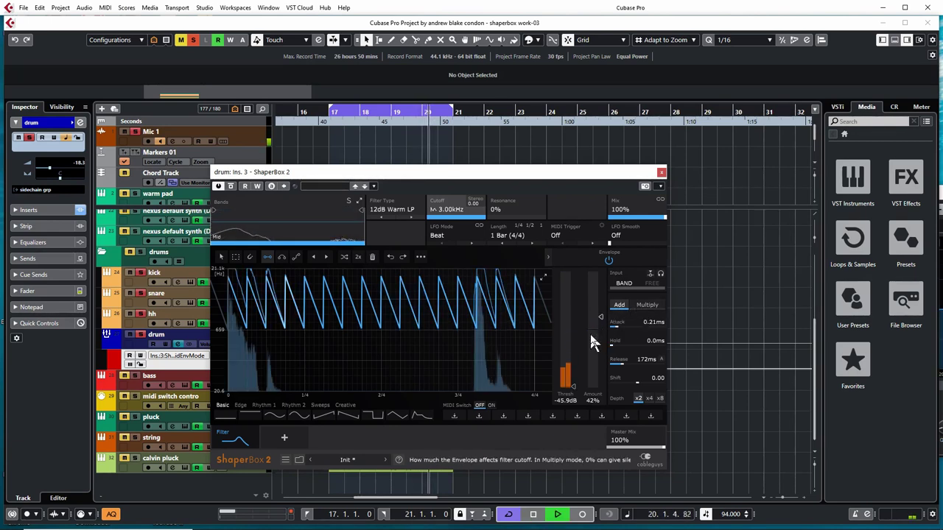
{"action": "left_click", "coordinate": [648, 306]}
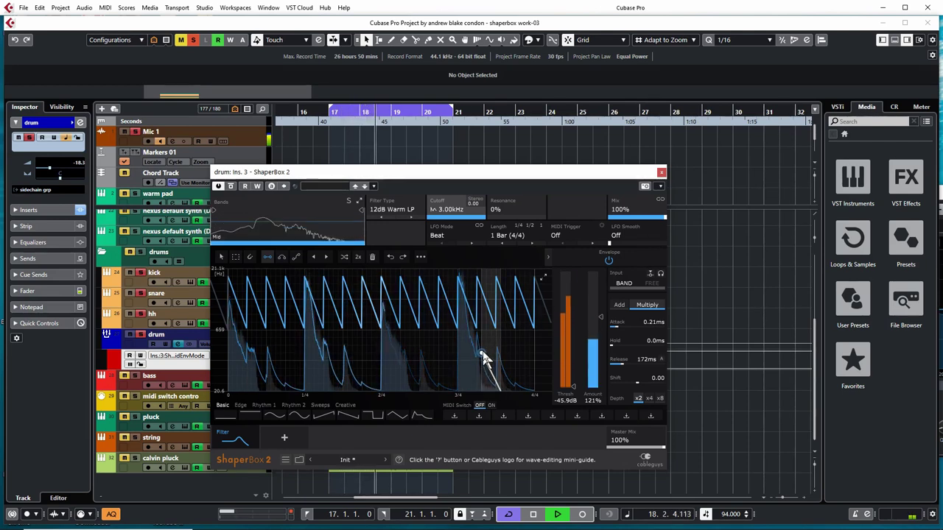
{"action": "left_click", "coordinate": [620, 307]}
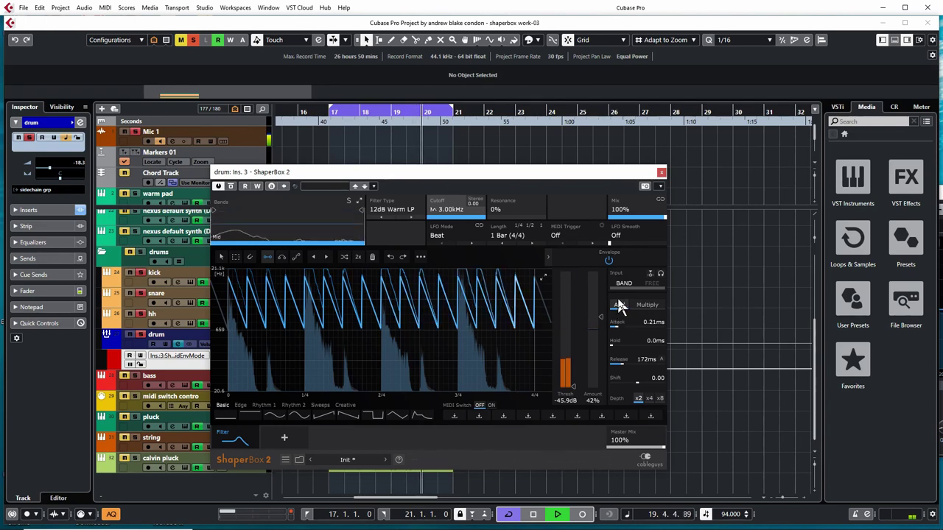
{"action": "left_click", "coordinate": [647, 306]}
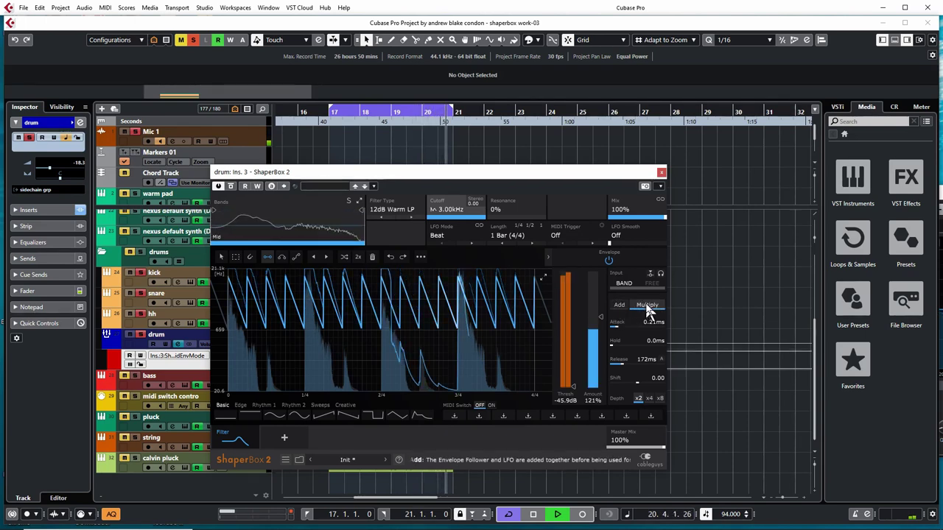
{"action": "left_click", "coordinate": [618, 308]}
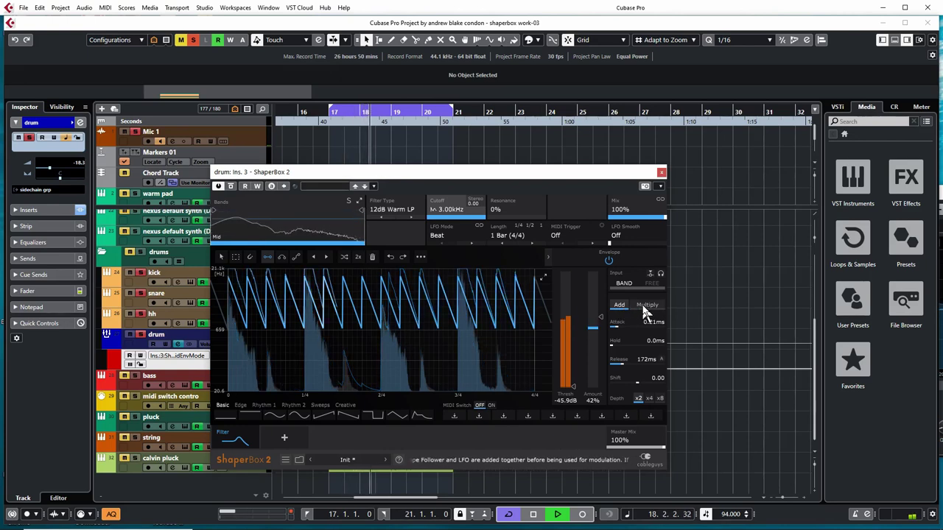
{"action": "left_click", "coordinate": [644, 305]}
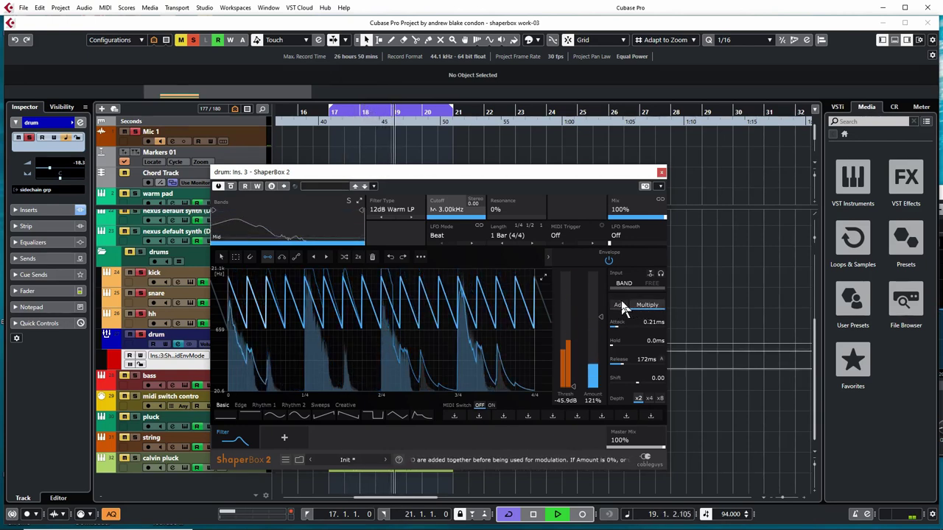
Step: Stop playback, move ShaperBox aside and reopen it from the drum track's insert
{"action": "key", "text": "space"}
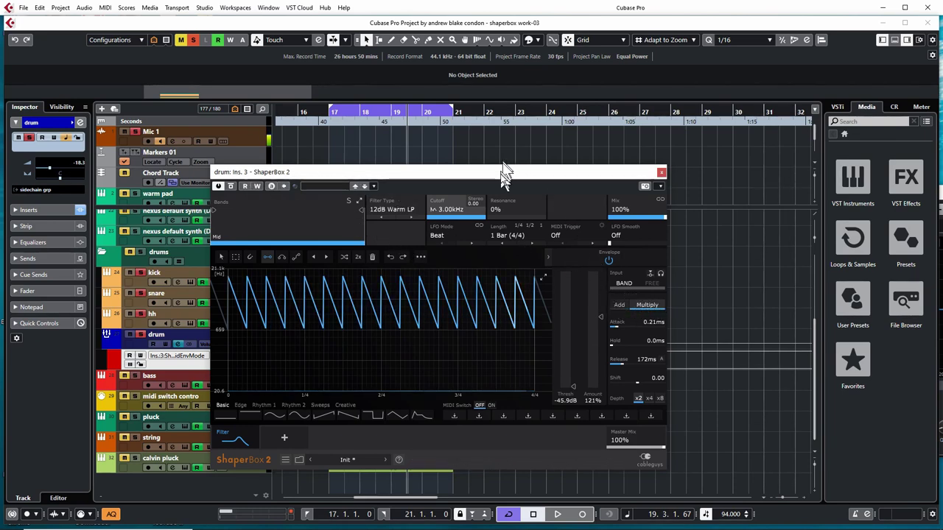
{"action": "left_click_drag", "start_coordinate": [503, 174], "coordinate": [942, 210]}
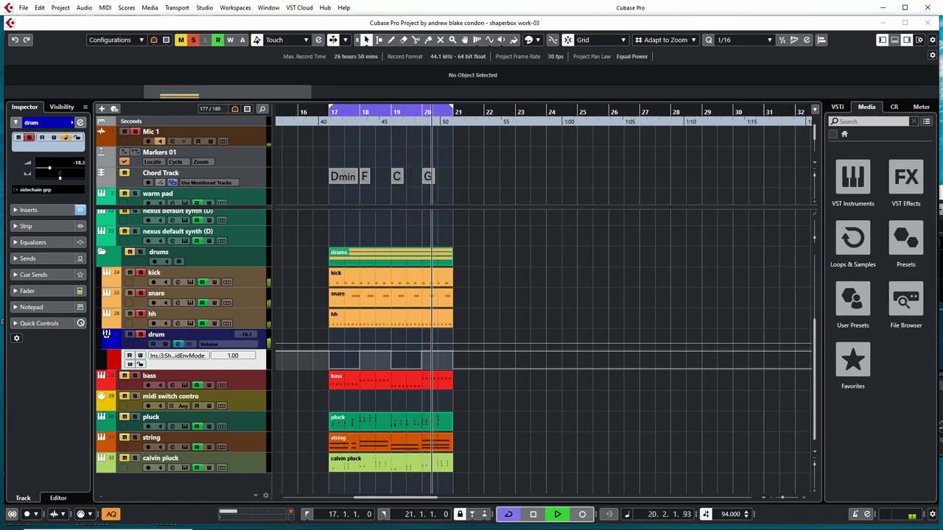
{"action": "left_click", "coordinate": [177, 344]}
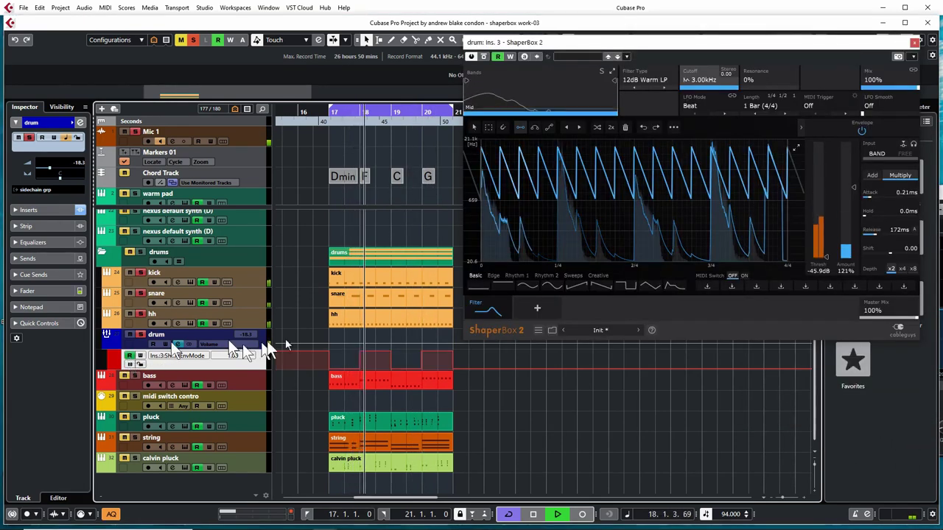